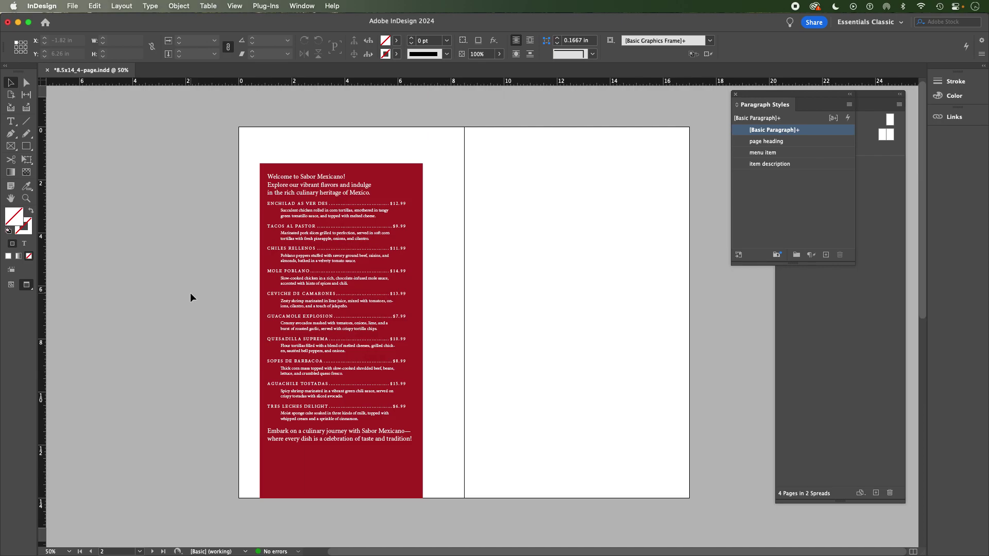
Step: Exit preview mode to show the frame edges and hidden characters of the menu spread
{"action": "left_click", "coordinate": [371, 348], "text": "super"}
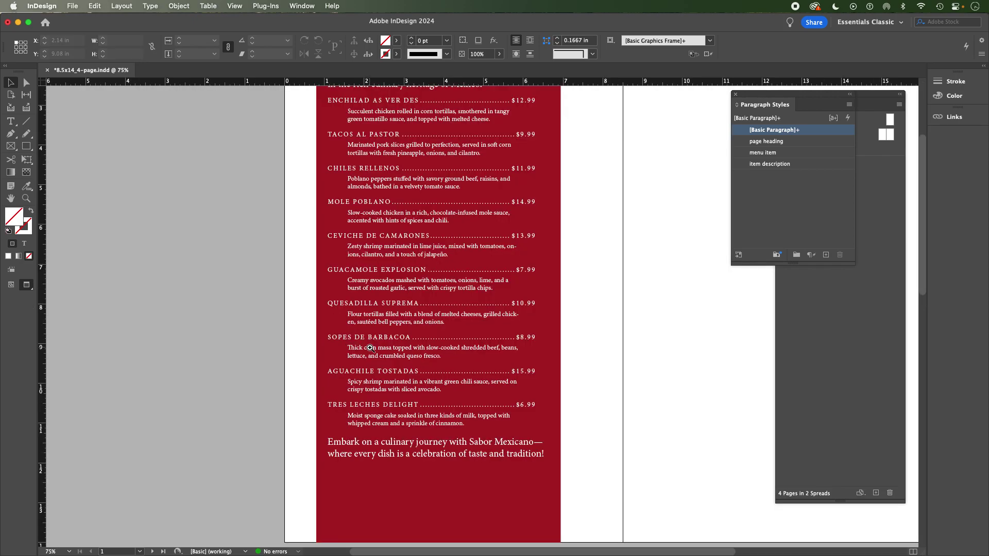
{"action": "left_click_drag", "start_coordinate": [424, 318], "coordinate": [277, 397]}
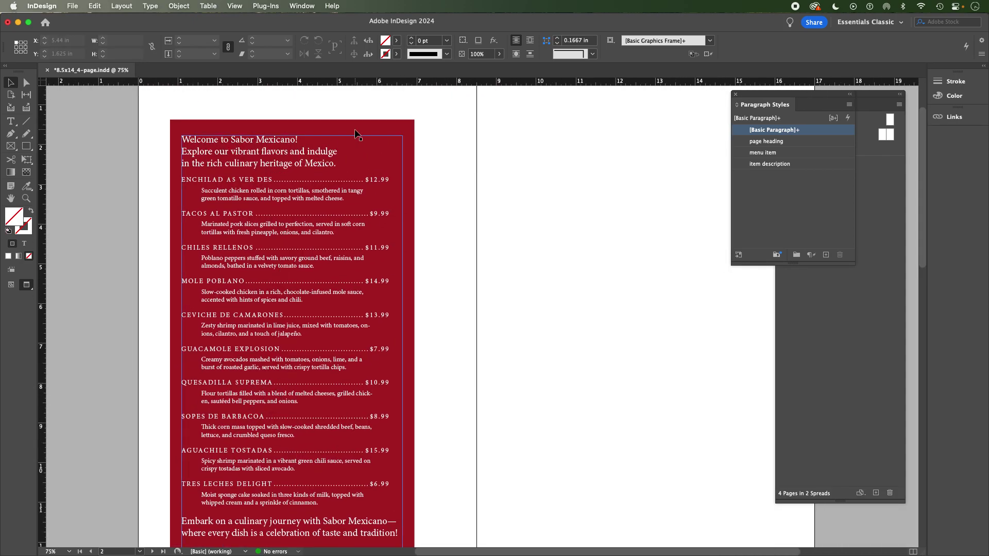
{"action": "key", "text": "super+minus"}
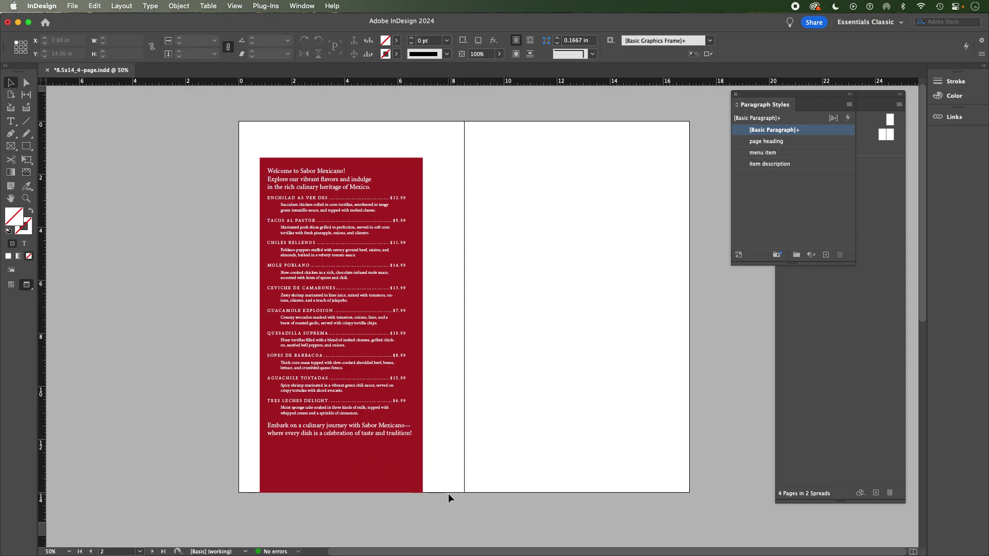
{"action": "left_click_drag", "start_coordinate": [406, 451], "coordinate": [407, 454]}
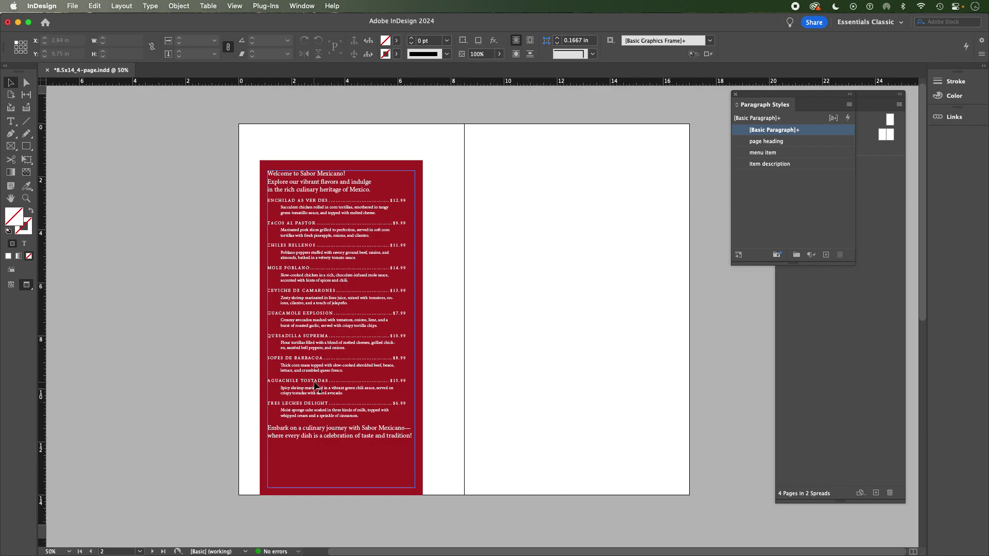
{"action": "key", "text": "w"}
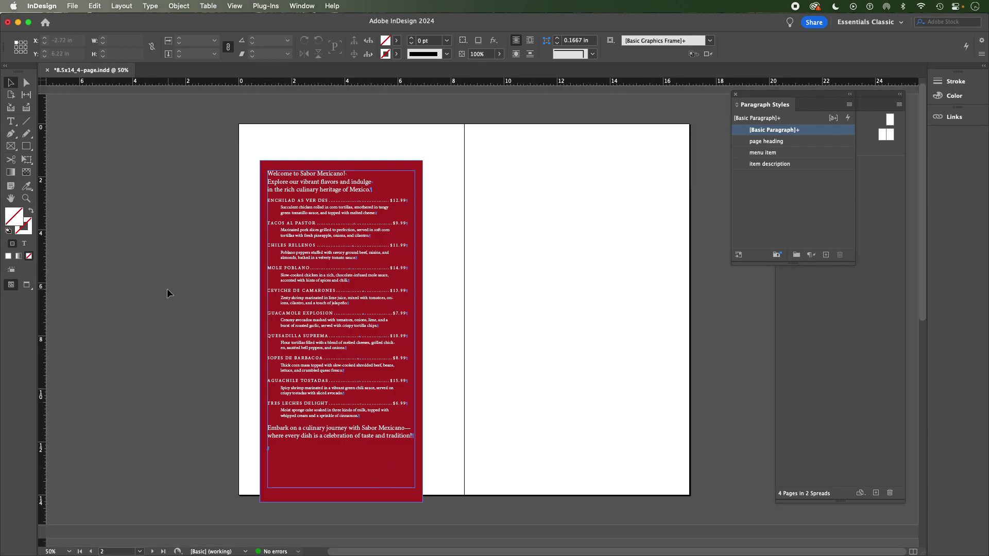
Step: Try moving the menu text frame off its red background box, and undo the move
{"action": "left_click_drag", "start_coordinate": [319, 295], "coordinate": [419, 301]}
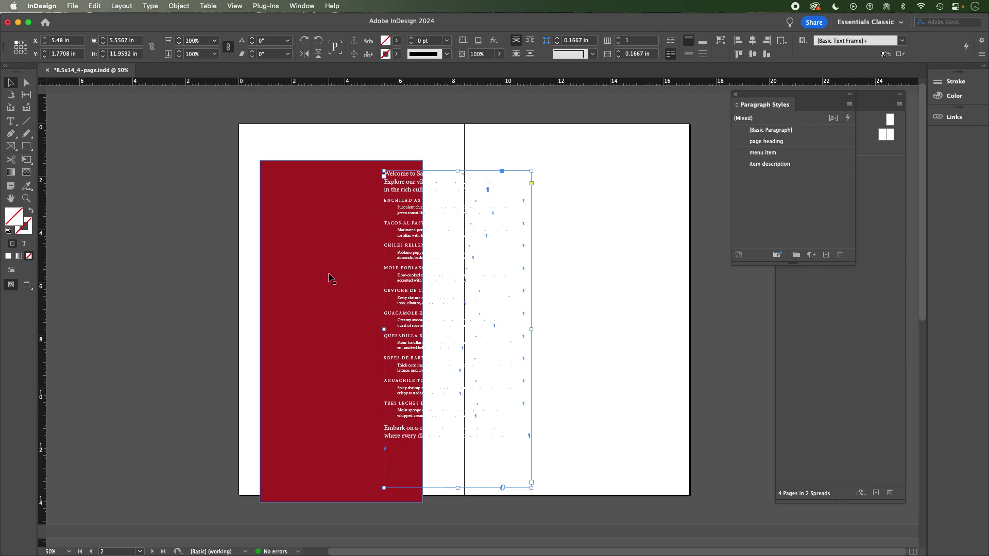
{"action": "key", "text": "super+z"}
{"action": "left_click", "coordinate": [116, 182]}
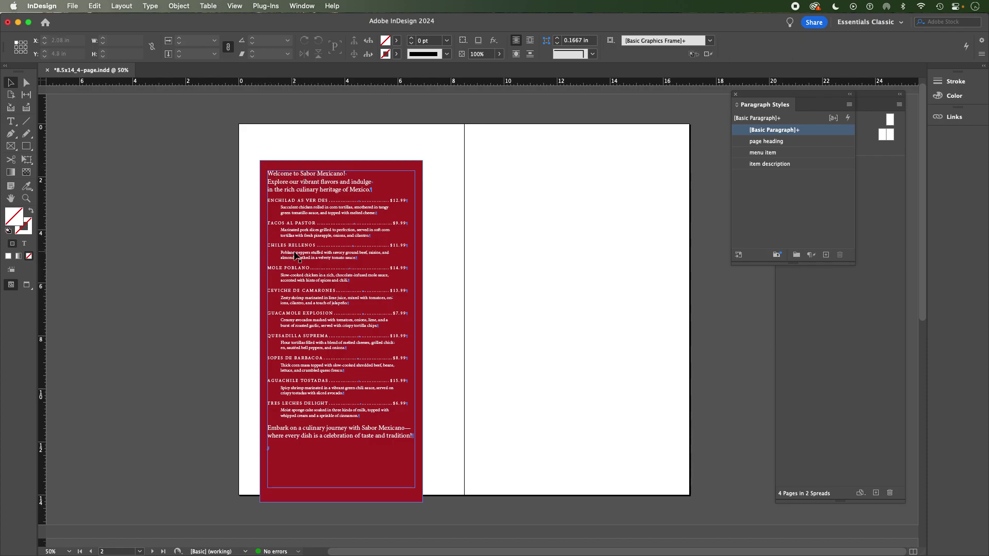
Step: Duplicate the menu text frame onto the blank facing page at about X 9.84 in
{"action": "key", "text": "w"}
{"action": "key", "text": "w"}
{"action": "left_click_drag", "start_coordinate": [328, 193], "coordinate": [561, 196]}
{"action": "scroll", "coordinate": [505, 220], "scroll_direction": "down", "scroll_amount": 1}
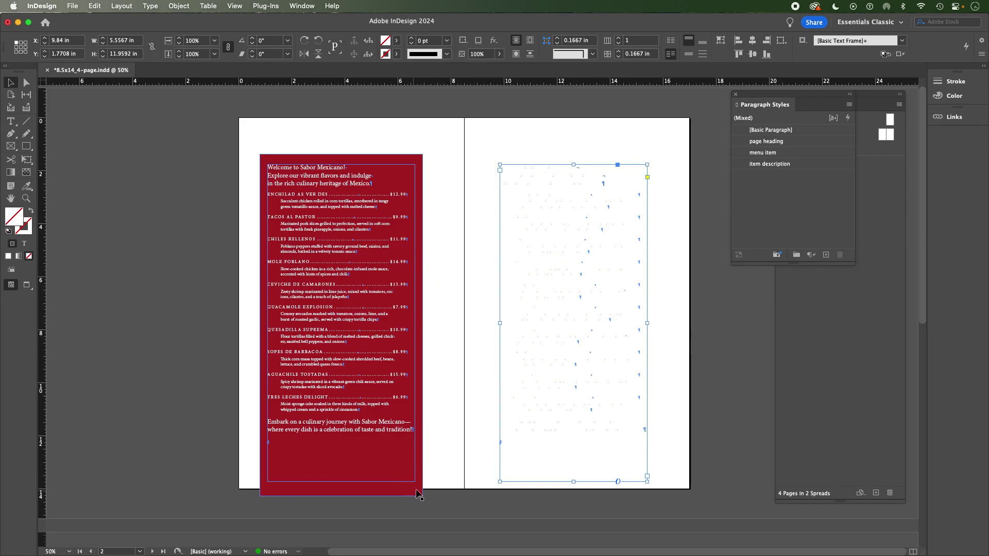
Step: Fill the duplicated text frame with the red of the original background box, sampled with the Eyedropper tool
{"action": "left_click_drag", "start_coordinate": [27, 185], "coordinate": [63, 209]}
{"action": "left_click", "coordinate": [409, 156]}
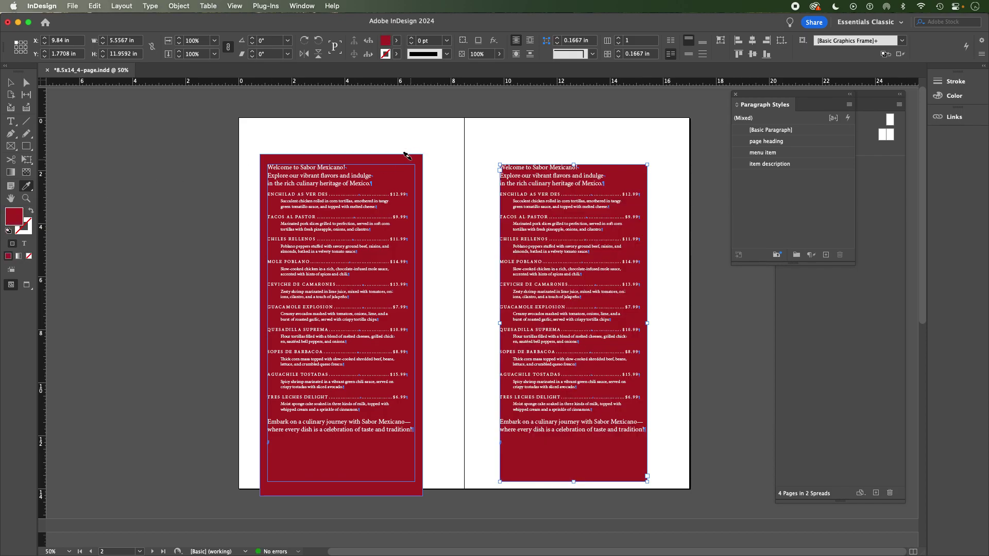
{"action": "left_click", "coordinate": [10, 83]}
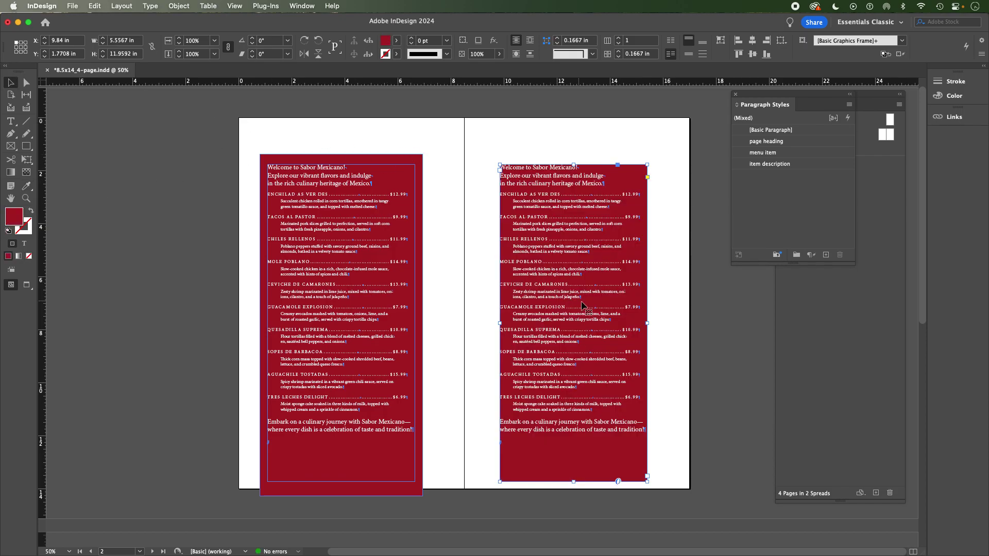
Step: Examine how the text meets the edges of the red-filled frame, up close and in preview mode
{"action": "left_click", "coordinate": [605, 323], "text": "super"}
{"action": "left_click_drag", "start_coordinate": [508, 240], "coordinate": [514, 369]}
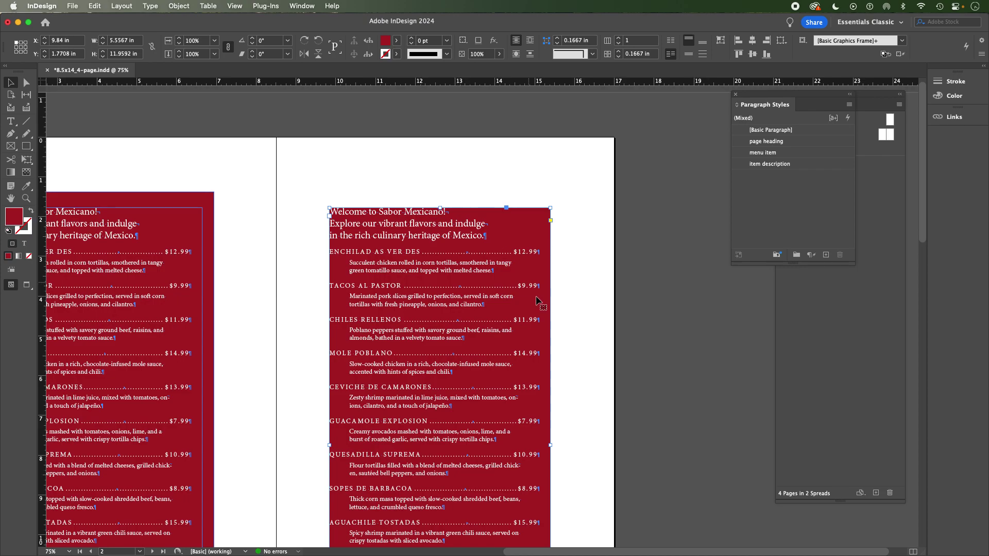
{"action": "scroll", "coordinate": [456, 411], "scroll_direction": "down", "scroll_amount": 4}
{"action": "scroll", "coordinate": [448, 381], "scroll_direction": "down", "scroll_amount": 4}
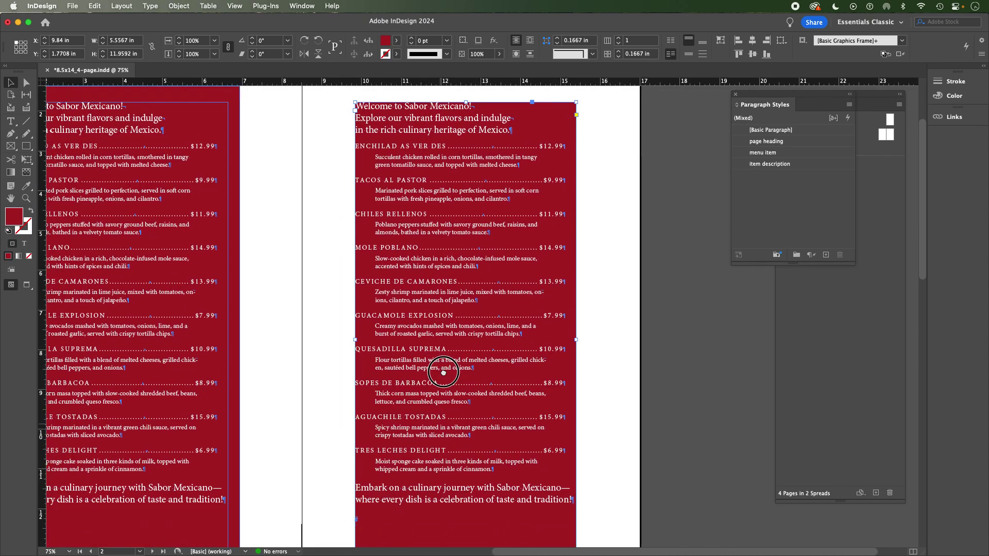
{"action": "left_click", "coordinate": [446, 392], "text": "alt+super"}
{"action": "left_click_drag", "start_coordinate": [475, 370], "coordinate": [515, 450]}
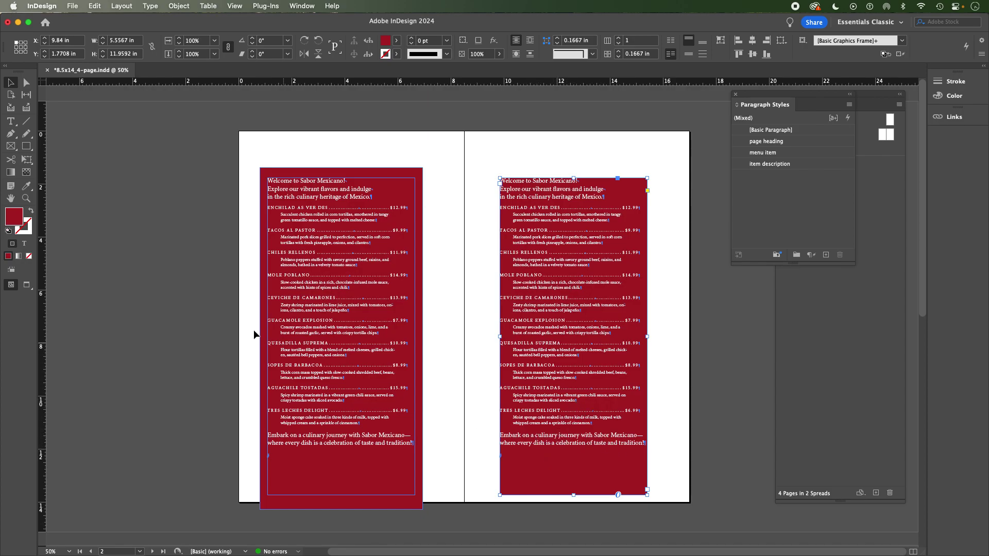
{"action": "left_click", "coordinate": [224, 316]}
{"action": "key", "text": "w"}
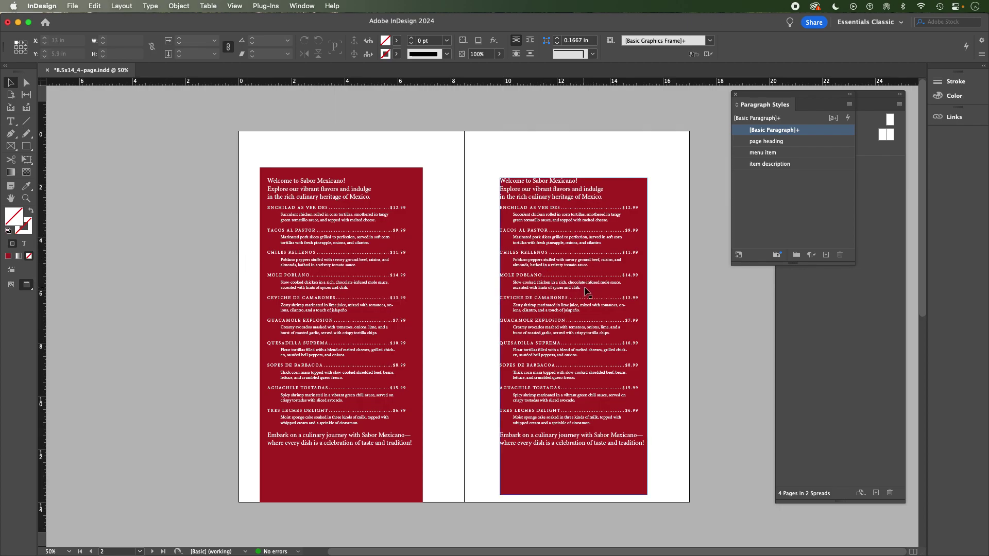
Step: Enlarge the red-filled text frame to 6.1417 by 12.85 in over the original box, and return it to the facing page
{"action": "left_click_drag", "start_coordinate": [588, 291], "coordinate": [352, 278]}
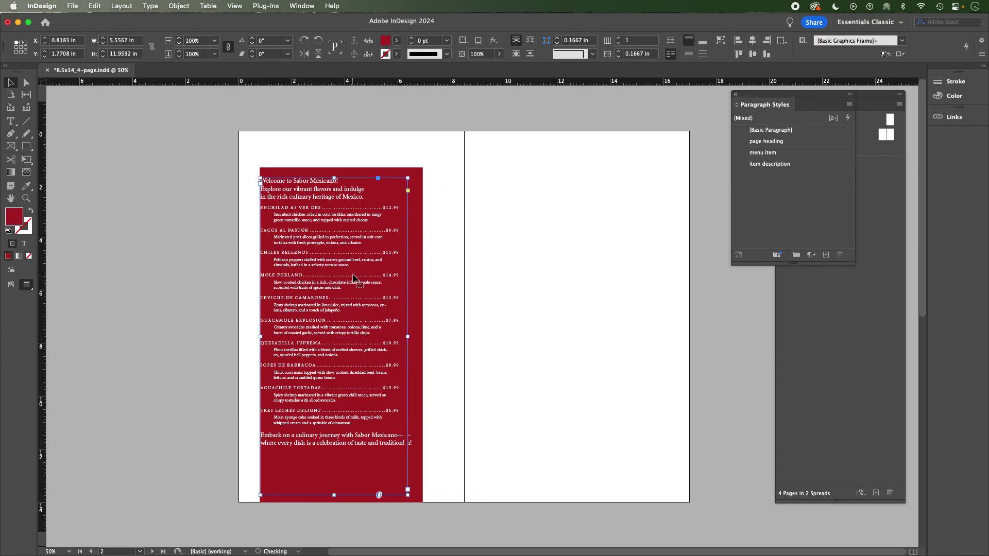
{"action": "left_click_drag", "start_coordinate": [332, 496], "coordinate": [330, 509]}
{"action": "left_click_drag", "start_coordinate": [408, 343], "coordinate": [424, 344]}
{"action": "left_click_drag", "start_coordinate": [342, 178], "coordinate": [341, 169]}
{"action": "left_click_drag", "start_coordinate": [361, 229], "coordinate": [577, 231]}
{"action": "key", "text": "w"}
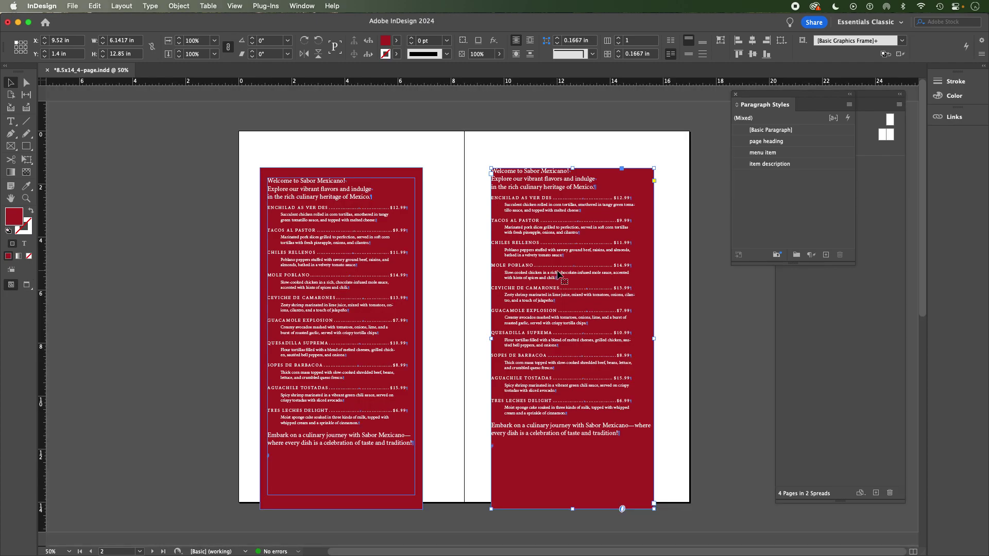
Step: Review the inset spacing settings in the Text Frame Options of the red-filled text frame, leaving them unchanged
{"action": "scroll", "coordinate": [612, 298], "scroll_direction": "down", "scroll_amount": 1}
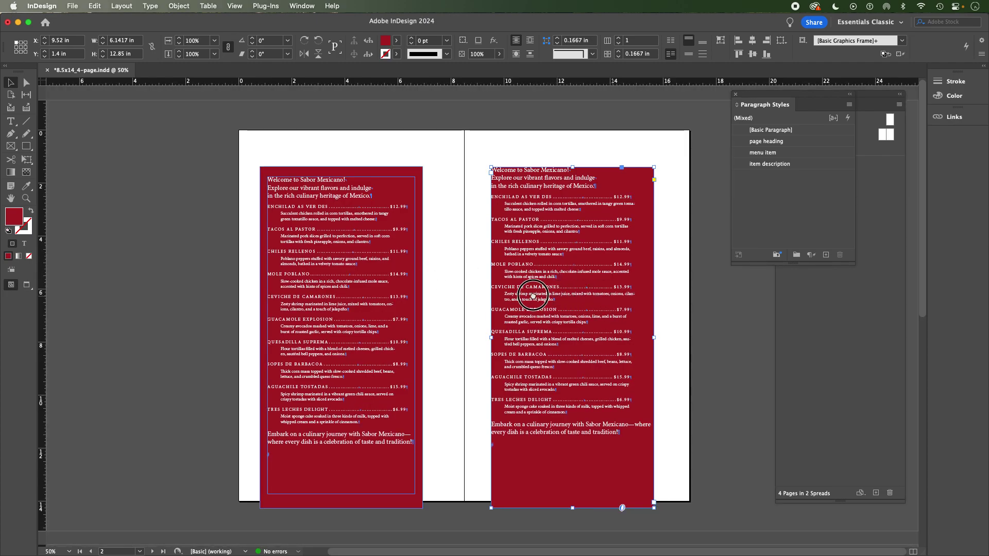
{"action": "left_click", "coordinate": [619, 314], "text": "super"}
{"action": "left_click_drag", "start_coordinate": [437, 266], "coordinate": [584, 315]}
{"action": "left_click", "coordinate": [493, 142]}
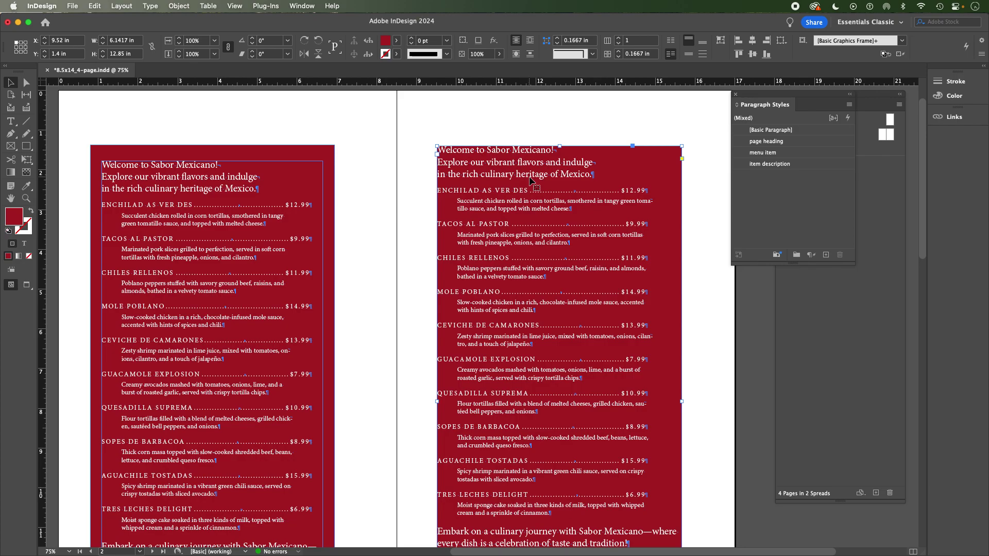
{"action": "key", "text": "super+b"}
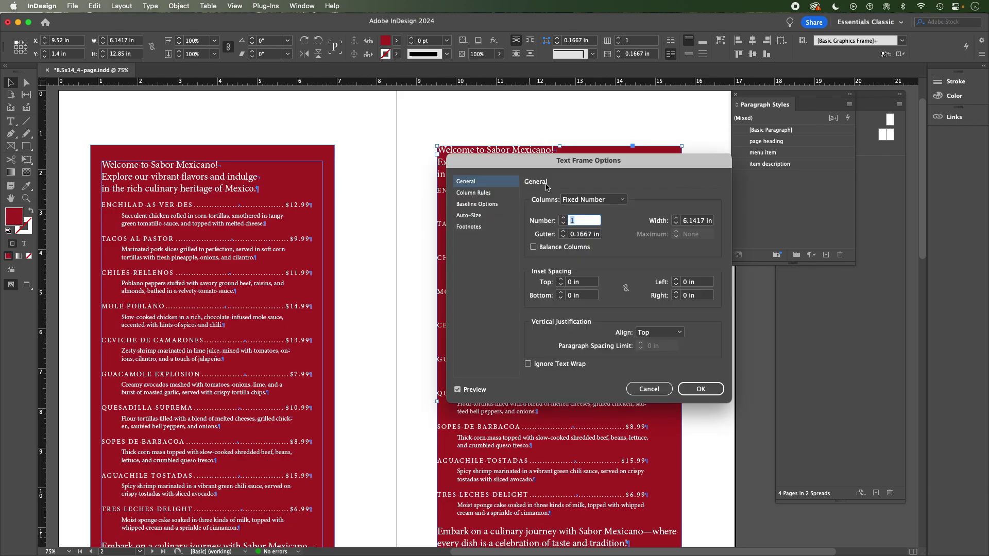
{"action": "left_click_drag", "start_coordinate": [533, 165], "coordinate": [237, 241]}
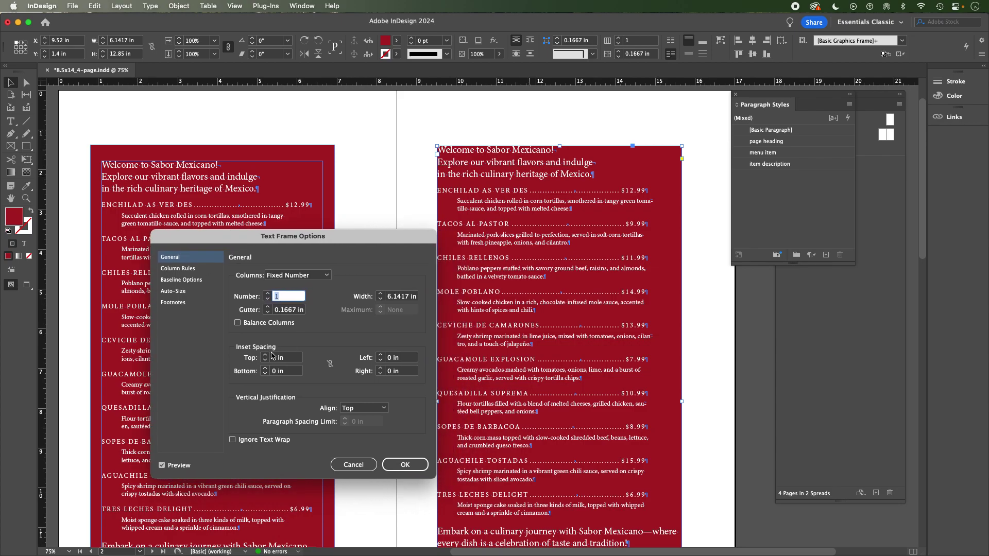
{"action": "left_click_drag", "start_coordinate": [356, 240], "coordinate": [563, 287]}
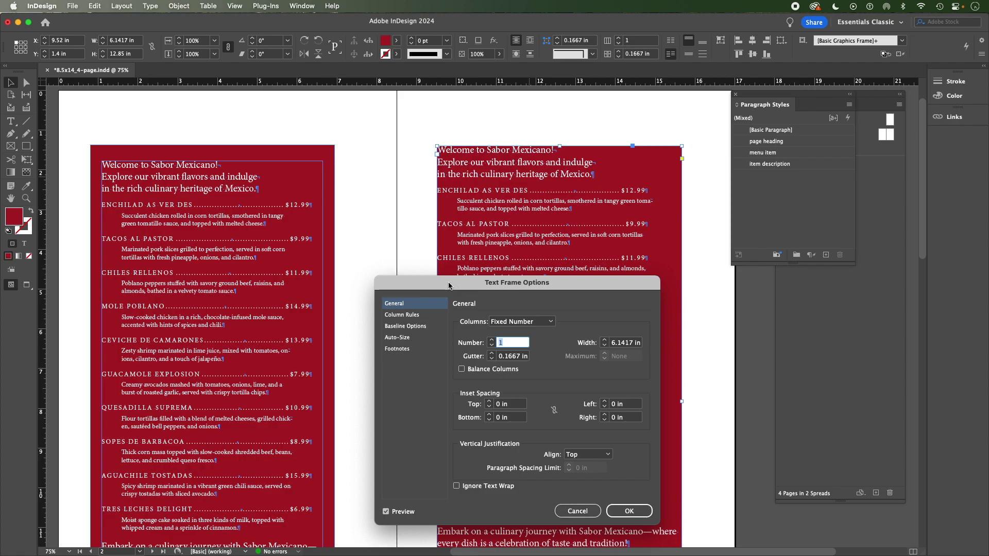
{"action": "left_click_drag", "start_coordinate": [445, 284], "coordinate": [326, 249]}
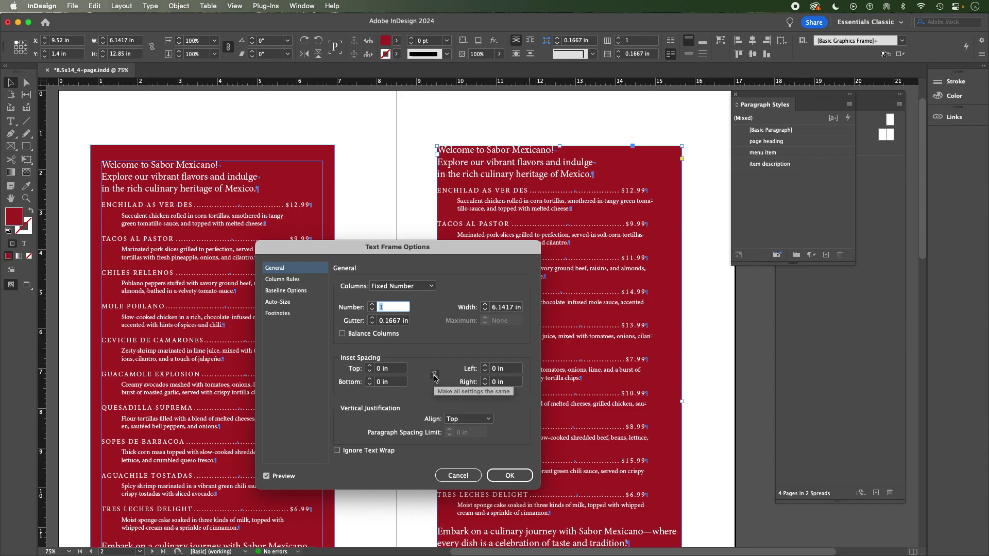
{"action": "left_click", "coordinate": [459, 475]}
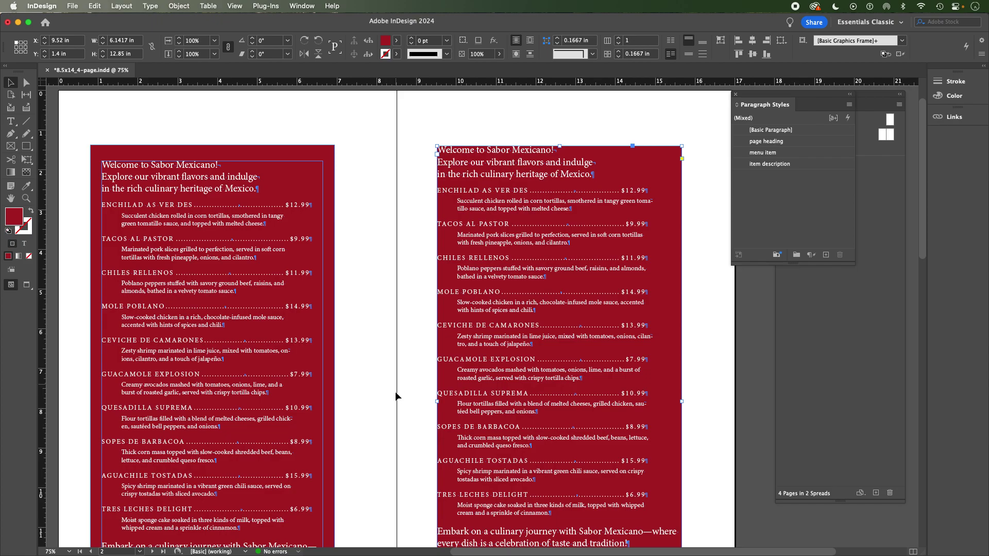
Step: Link the inset spacing values of the red-filled text frame and set all sides to 0.1875 in
{"action": "scroll", "coordinate": [400, 448], "scroll_direction": "down", "scroll_amount": 5}
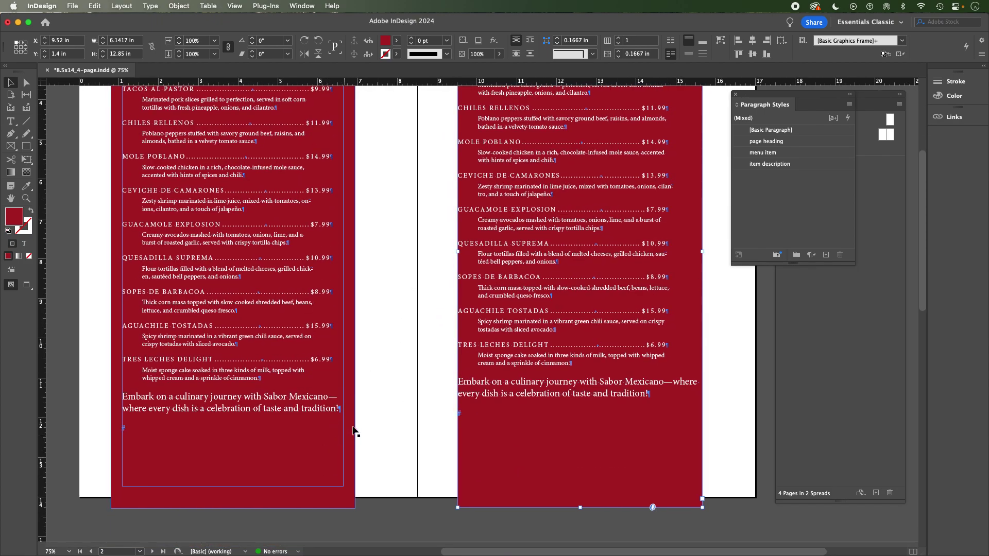
{"action": "scroll", "coordinate": [397, 331], "scroll_direction": "up", "scroll_amount": 4}
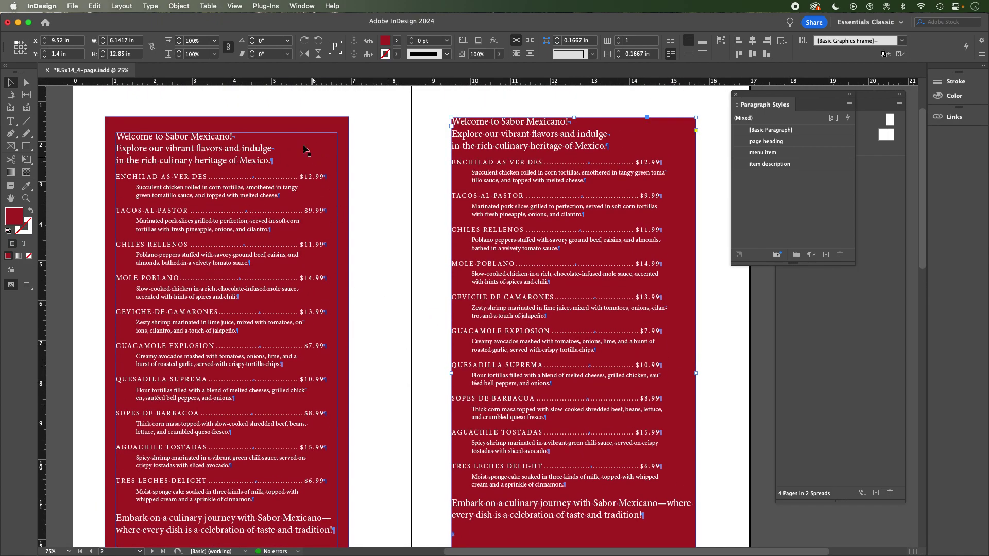
{"action": "key", "text": "super+minus"}
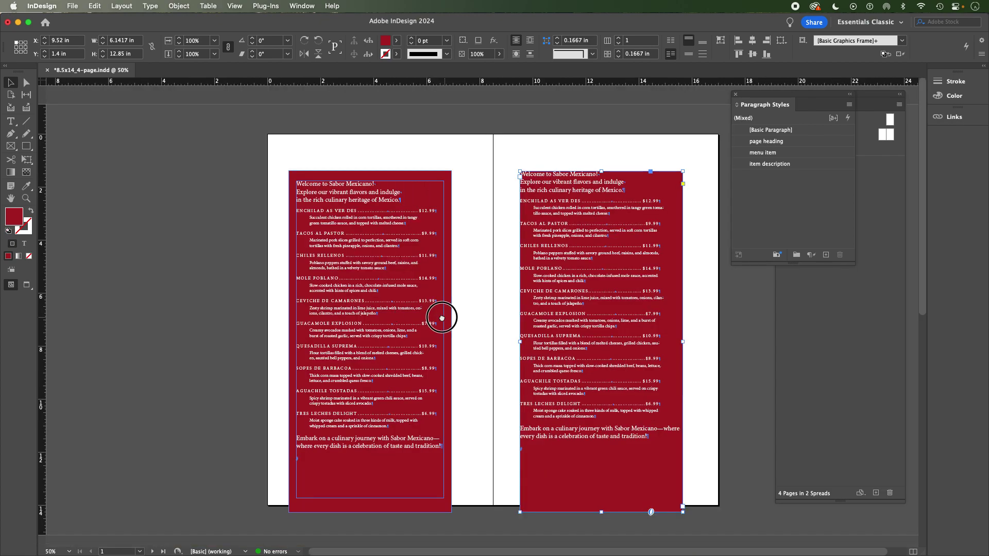
{"action": "left_click_drag", "start_coordinate": [442, 317], "coordinate": [413, 312]}
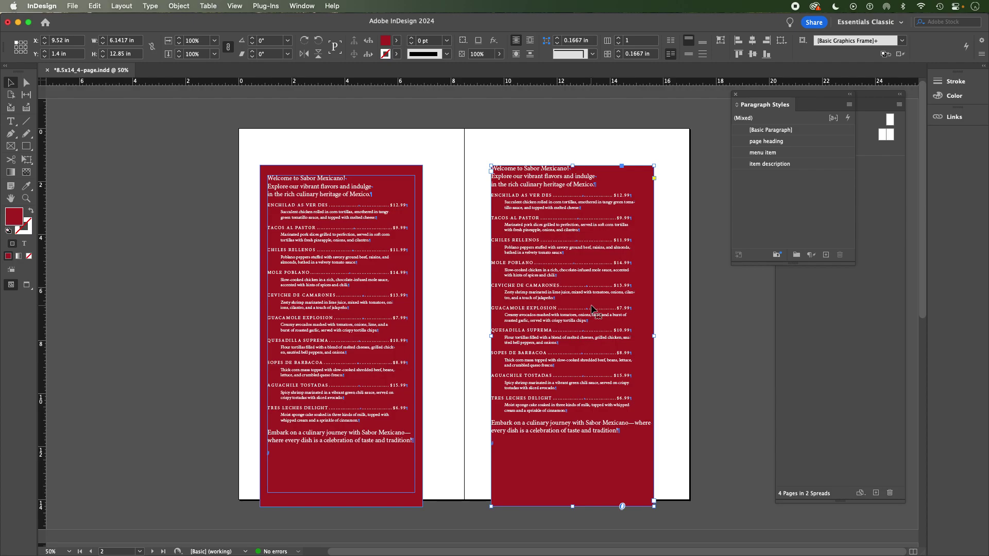
{"action": "key", "text": "super+b"}
{"action": "left_click_drag", "start_coordinate": [467, 255], "coordinate": [278, 175]}
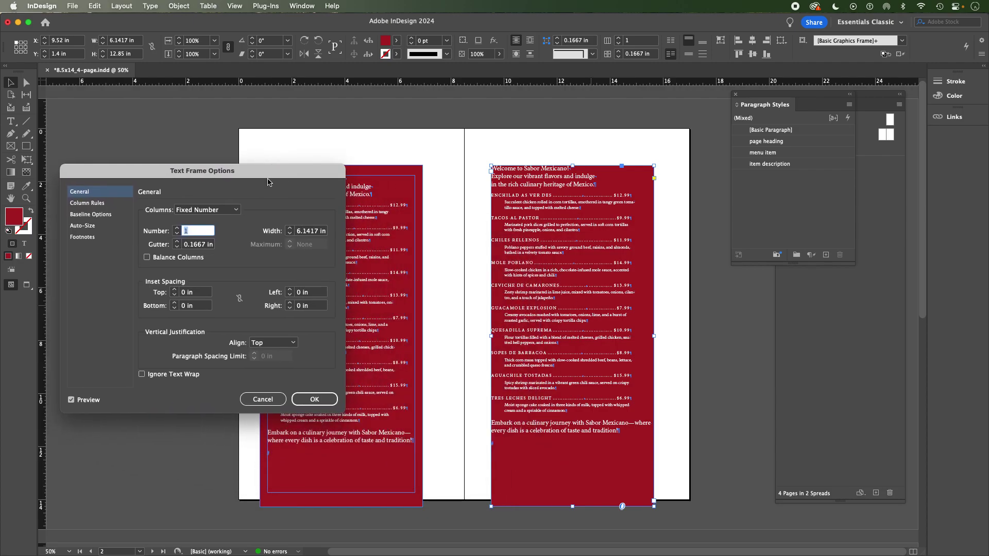
{"action": "left_click", "coordinate": [240, 301]}
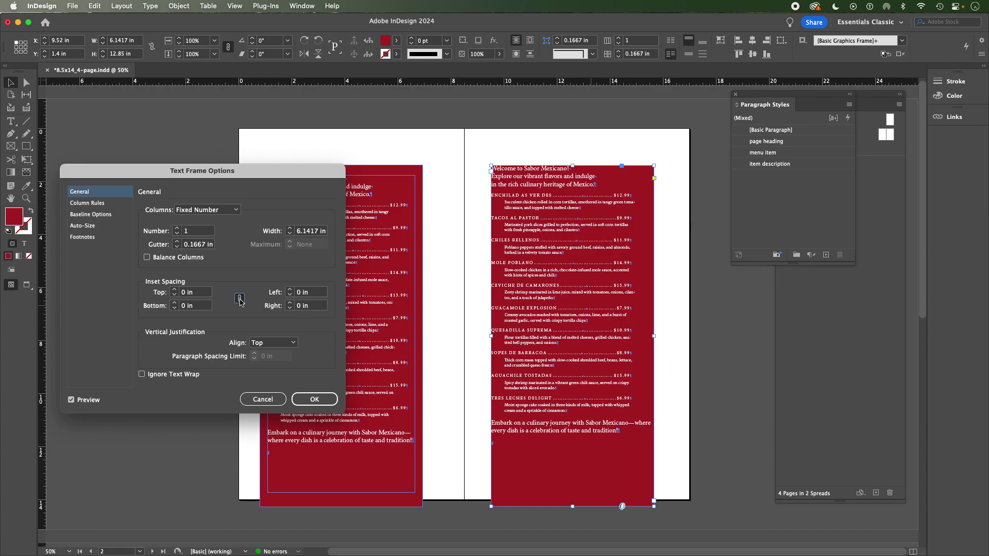
{"action": "left_click", "coordinate": [175, 290]}
{"action": "left_click", "coordinate": [175, 291]}
{"action": "left_click", "coordinate": [175, 290]}
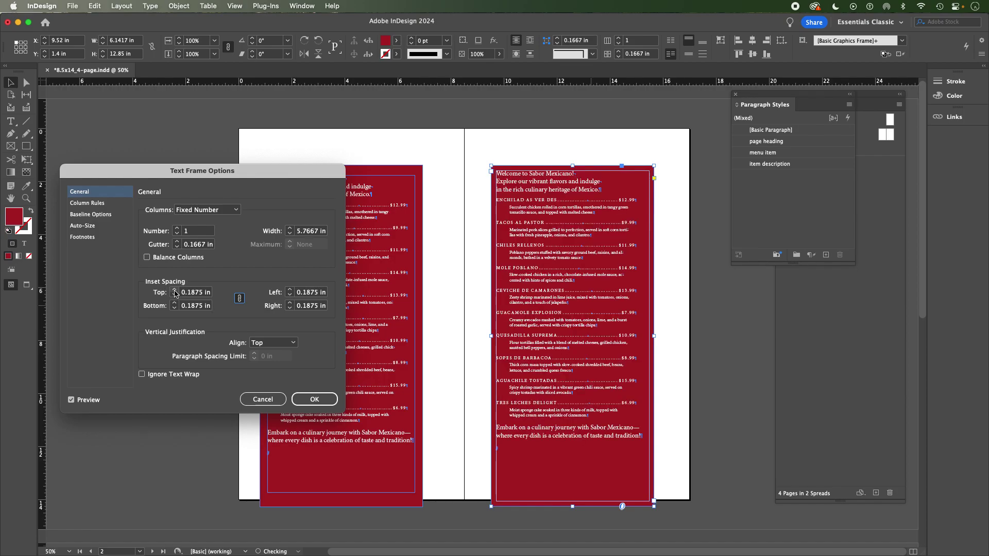
Step: Unlink the inset spacing values and set the top inset to 0.375 in
{"action": "left_click", "coordinate": [239, 299]}
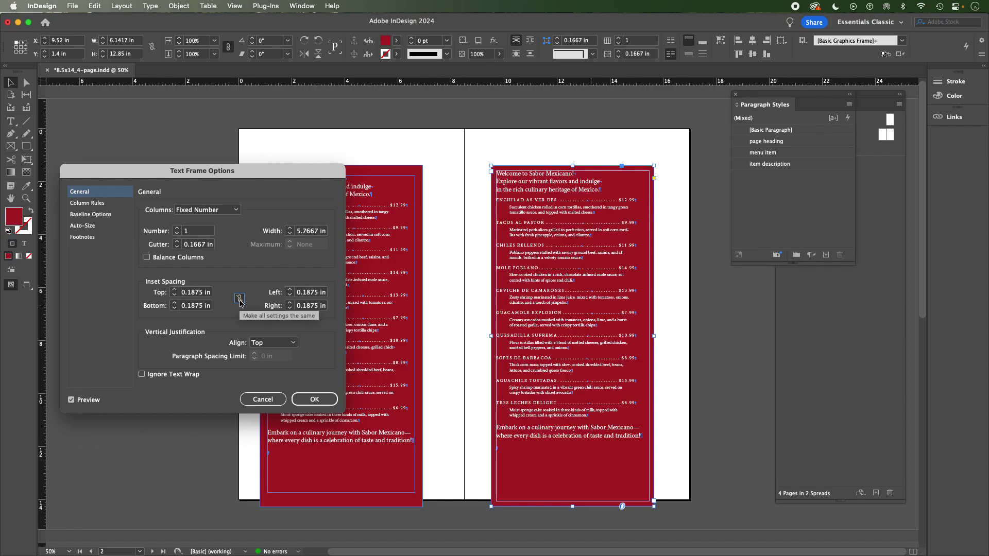
{"action": "left_click", "coordinate": [175, 290]}
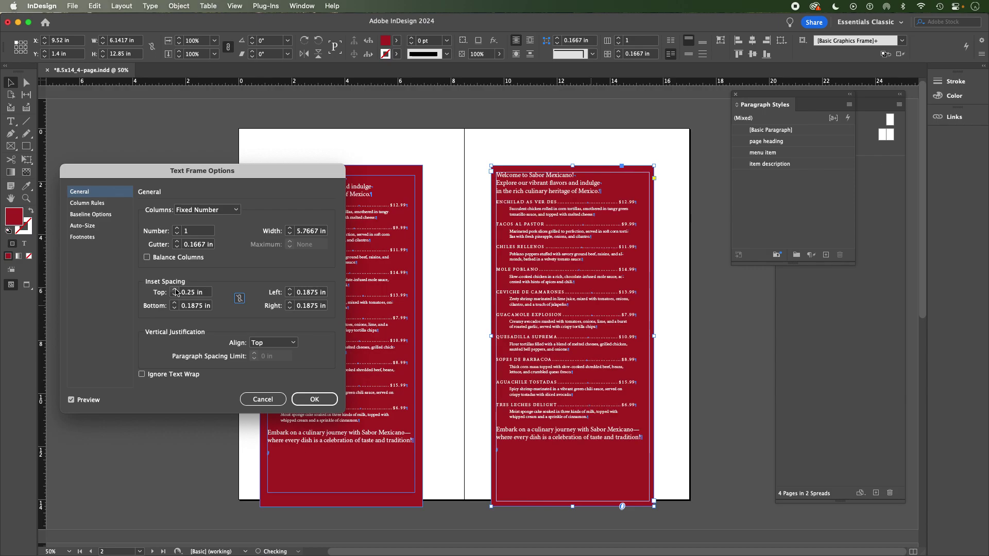
{"action": "left_click", "coordinate": [174, 290]}
{"action": "left_click", "coordinate": [176, 291]}
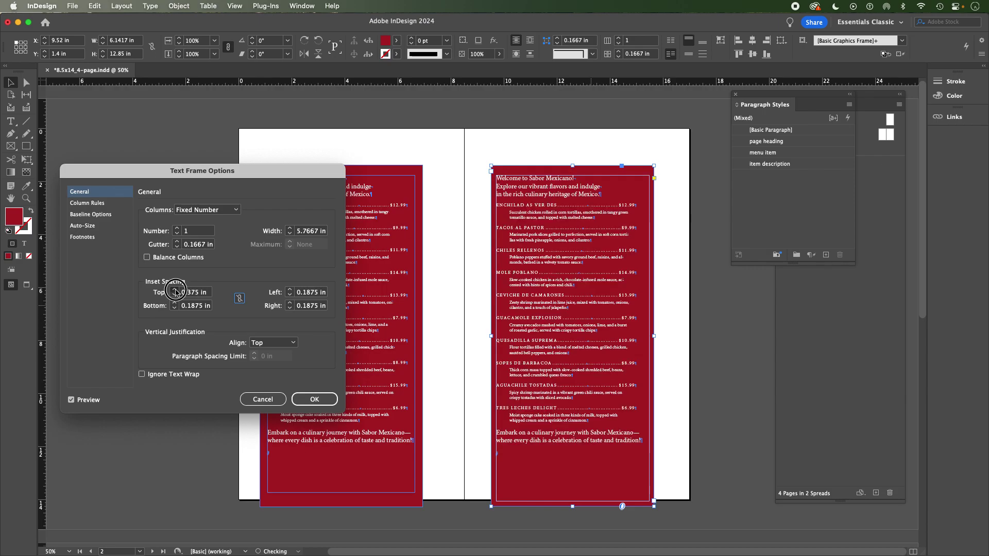
{"action": "left_click_drag", "start_coordinate": [277, 176], "coordinate": [217, 183]}
{"action": "left_click", "coordinate": [115, 304]}
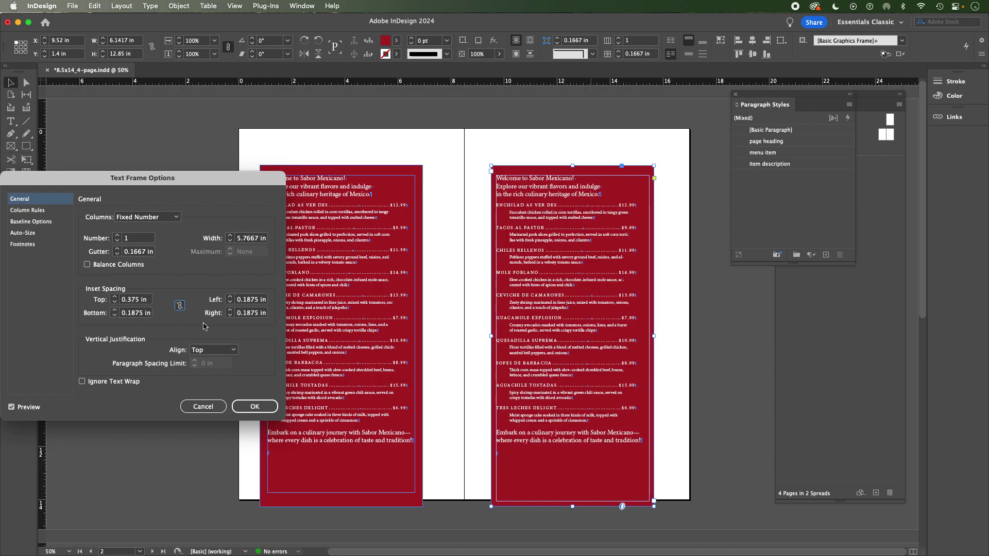
Step: Set the left and right insets of the text frame to 0.3125 in each
{"action": "left_click", "coordinate": [230, 297]}
{"action": "left_click", "coordinate": [231, 297]}
{"action": "left_click", "coordinate": [231, 297]}
{"action": "left_click_drag", "start_coordinate": [247, 182], "coordinate": [200, 189]}
{"action": "left_click", "coordinate": [184, 309]}
{"action": "left_click", "coordinate": [183, 309]}
{"action": "left_click", "coordinate": [184, 304]}
{"action": "left_click", "coordinate": [184, 318]}
{"action": "left_click", "coordinate": [184, 317]}
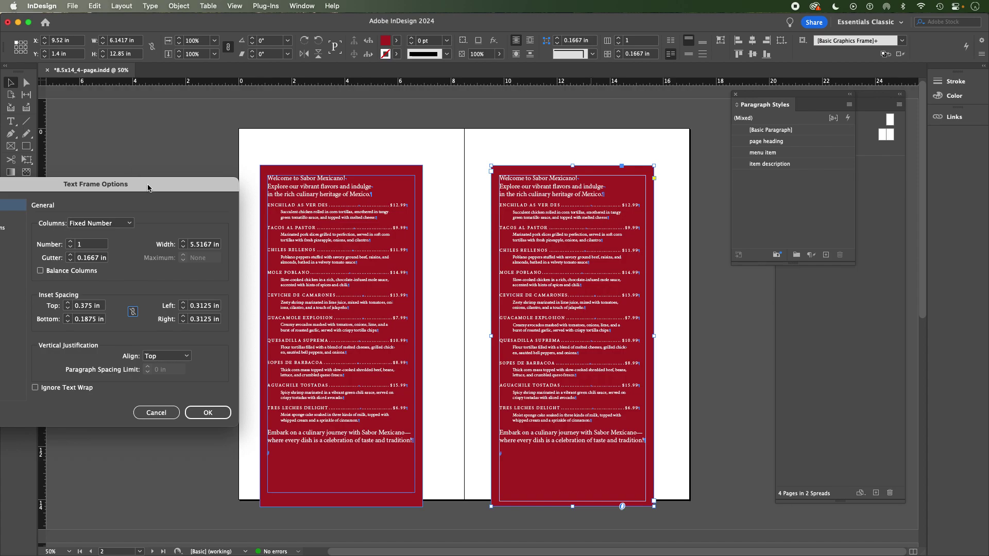
Step: Apply the inset spacing to the red-filled text frame with the preview enabled, and show the deselected spread in Preview screen mode
{"action": "left_click_drag", "start_coordinate": [150, 185], "coordinate": [276, 182]}
{"action": "left_click", "coordinate": [113, 412]}
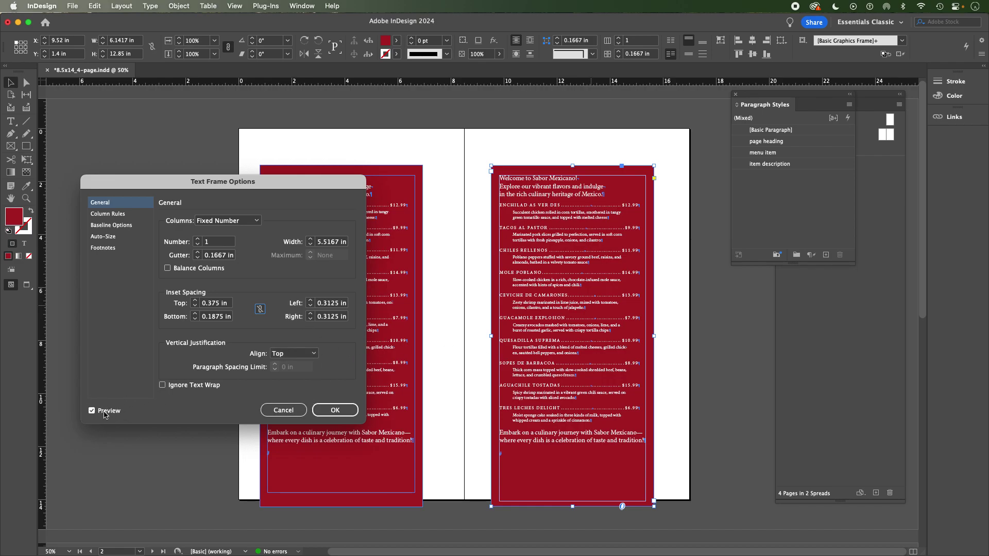
{"action": "left_click", "coordinate": [336, 411]}
{"action": "left_click", "coordinate": [403, 114]}
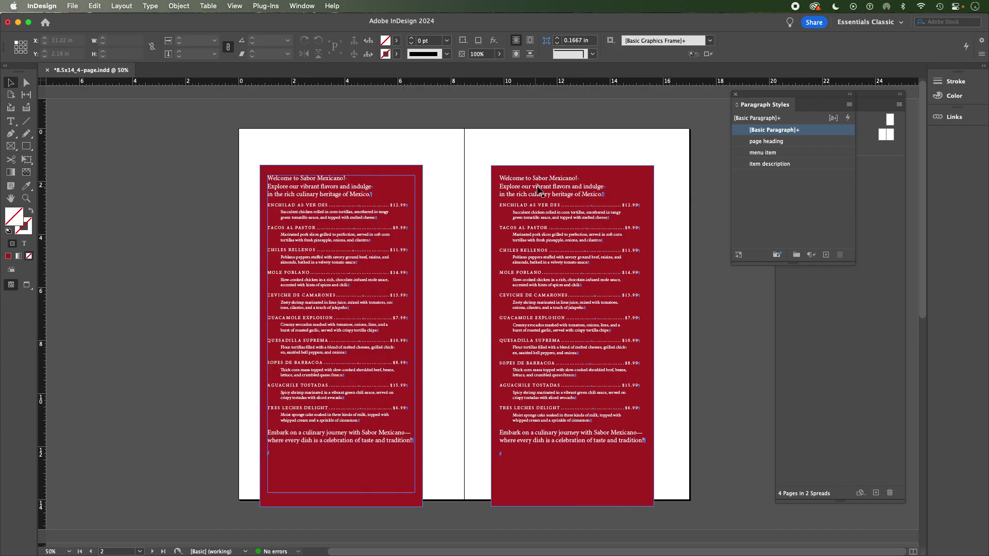
{"action": "key", "text": "w"}
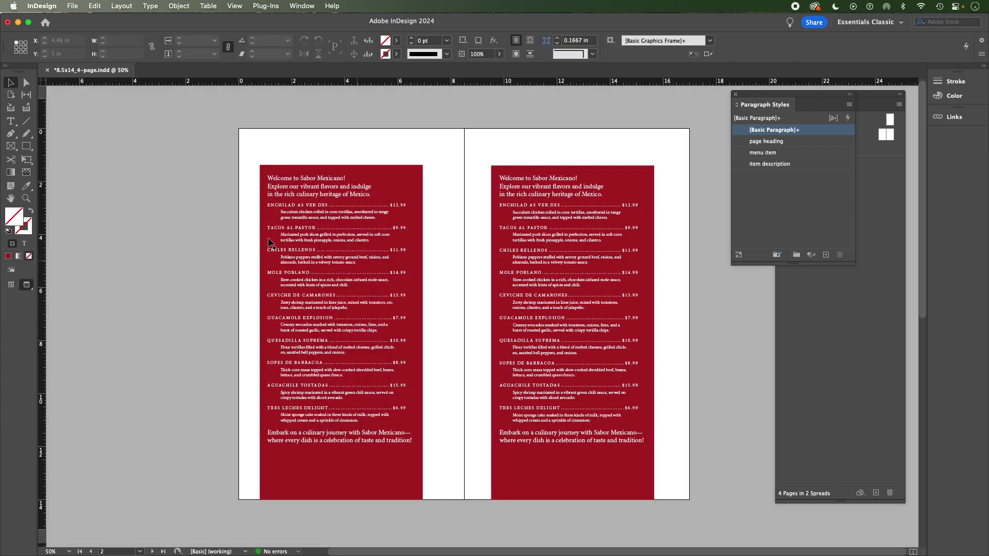
Step: Try moving the left page's menu text frame and its separate red box independently, and undo both moves
{"action": "left_click_drag", "start_coordinate": [378, 288], "coordinate": [253, 279]}
{"action": "left_click", "coordinate": [391, 262]}
{"action": "left_click_drag", "start_coordinate": [391, 265], "coordinate": [408, 192]}
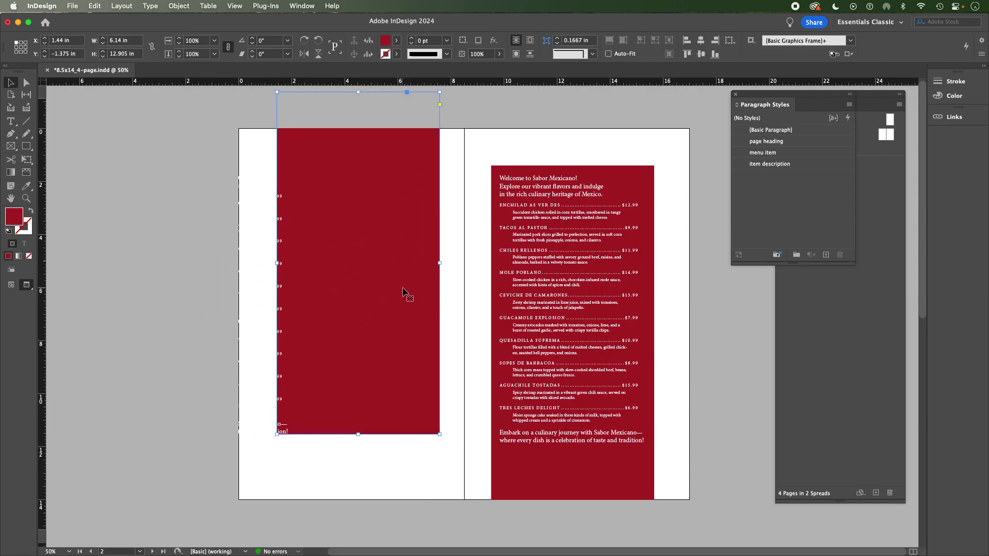
{"action": "key", "text": "super+z"}
{"action": "key", "text": "super+z"}
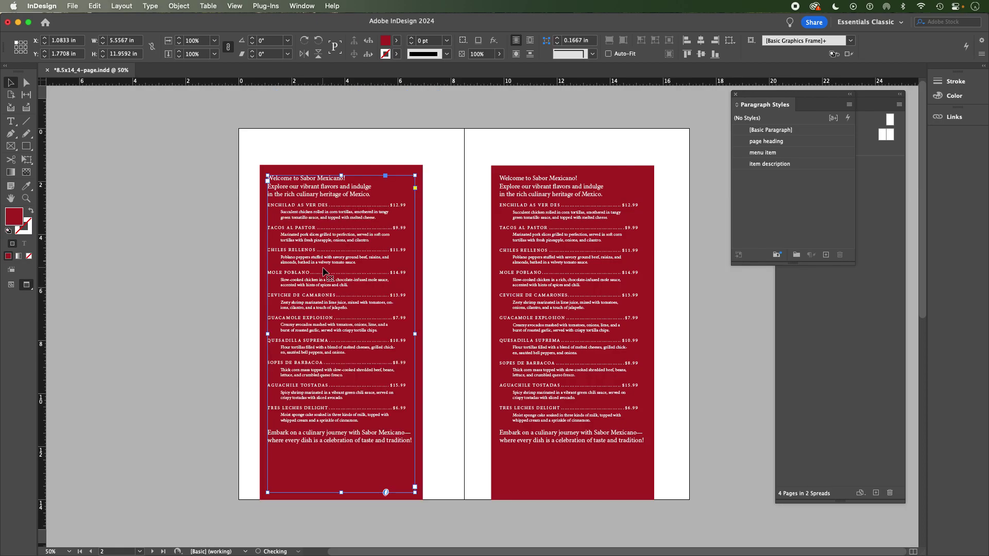
Step: Shift only the red box behind the left page's menu text slightly to the right and up, and undo the shift
{"action": "left_click", "coordinate": [366, 169]}
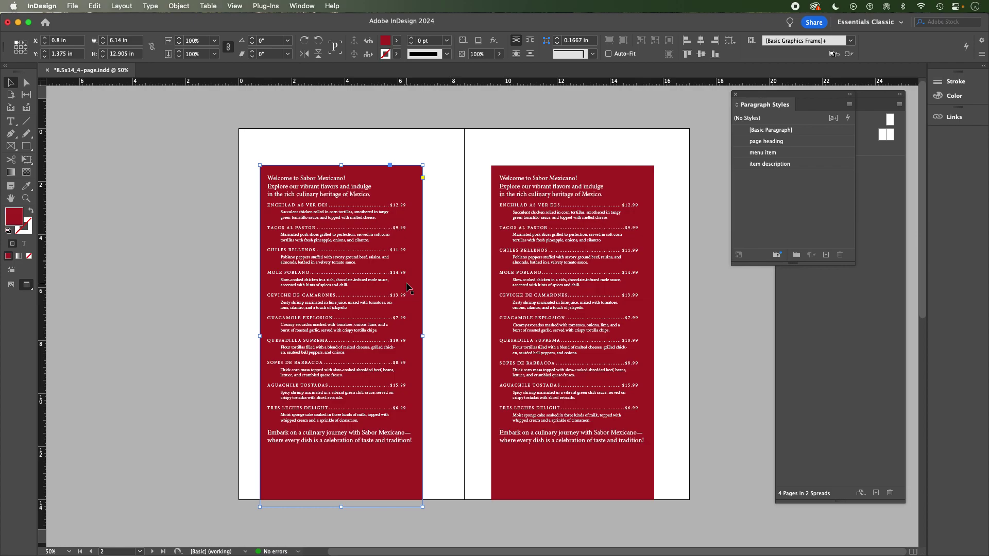
{"action": "left_click", "coordinate": [400, 146]}
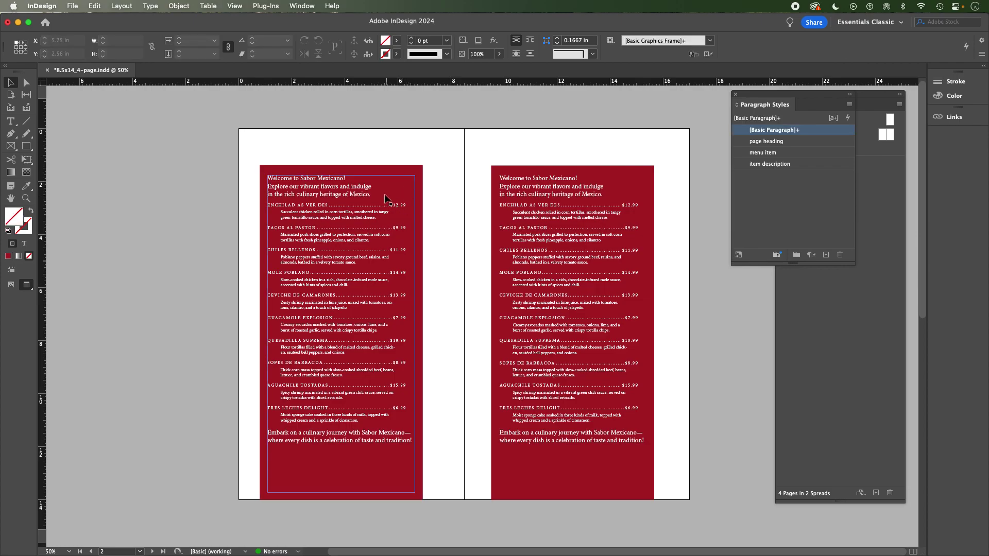
{"action": "left_click", "coordinate": [391, 170]}
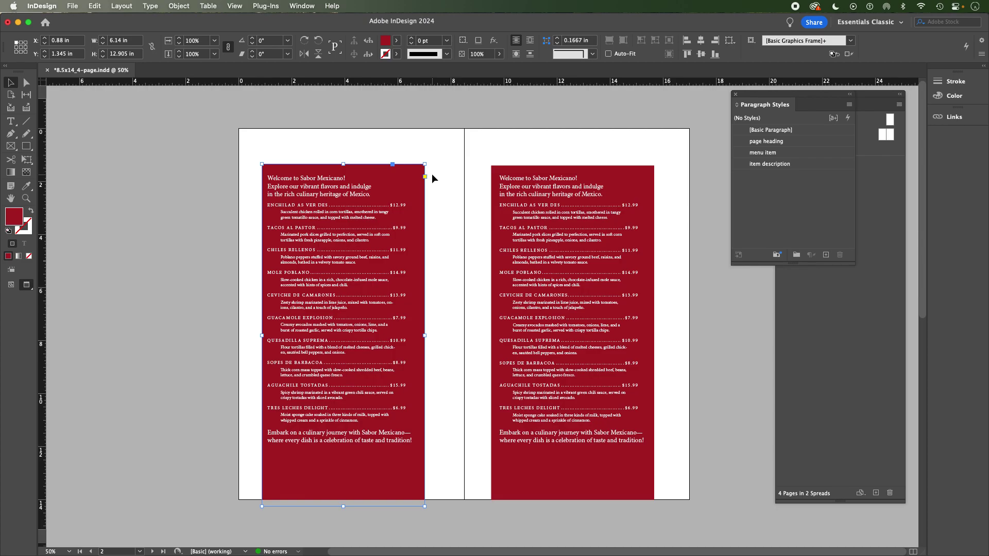
{"action": "key", "text": "super+z"}
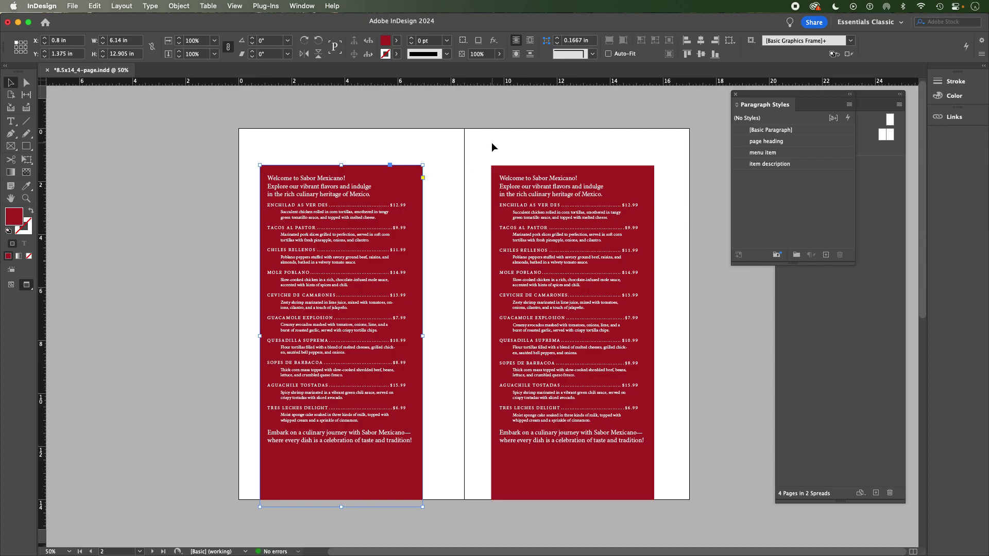
Step: Try moving the right page's red-filled text frame together with its menu text, and undo the move
{"action": "left_click", "coordinate": [492, 144]}
{"action": "left_click_drag", "start_coordinate": [551, 208], "coordinate": [568, 201]}
{"action": "key", "text": "super+z"}
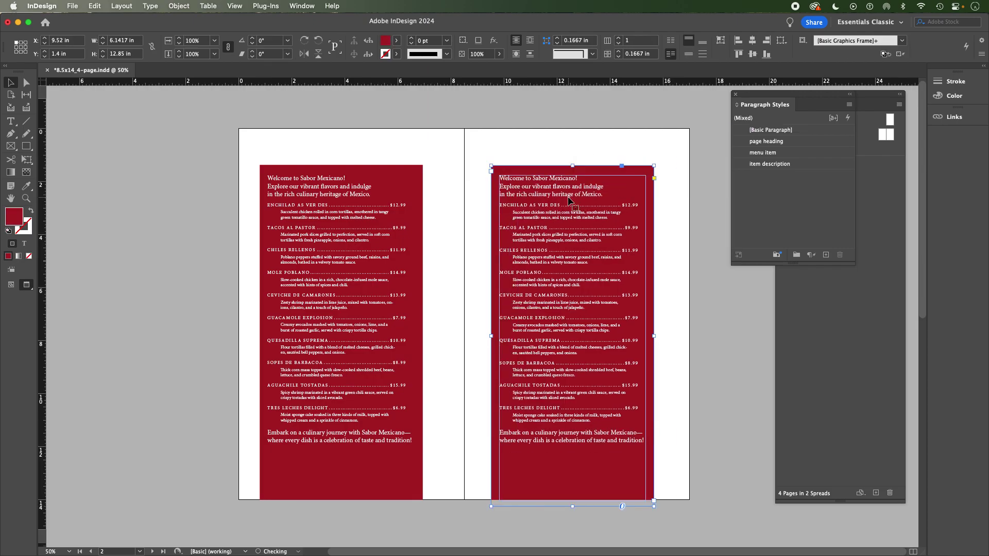